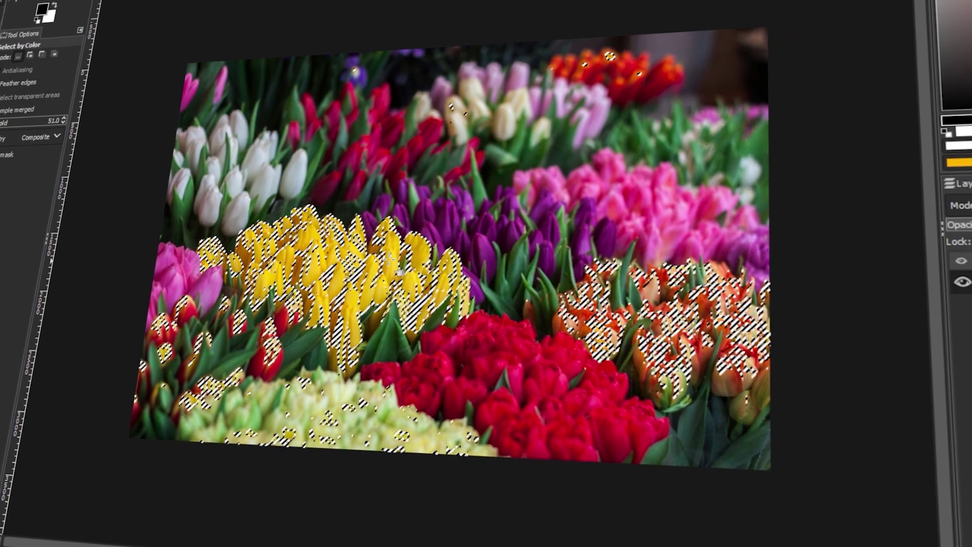
- Widen the Select by Color selection toward the paler tulips
{"action": "left_click_drag", "start_coordinate": [390, 258], "coordinate": [238, 251]}
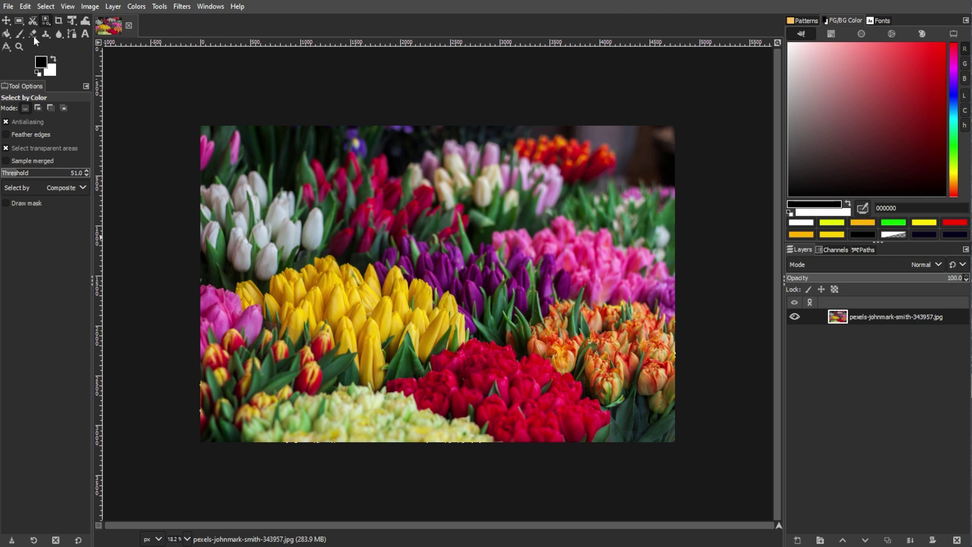
- Switch the selection tool group to Fuzzy Select, then reopen the grouped tools flyout
{"action": "left_click", "coordinate": [45, 28]}
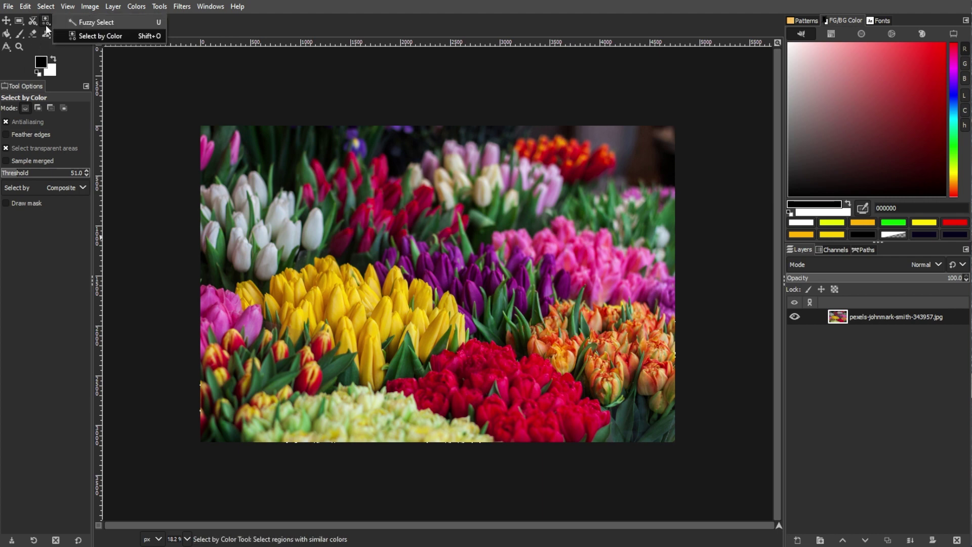
{"action": "left_click", "coordinate": [116, 21]}
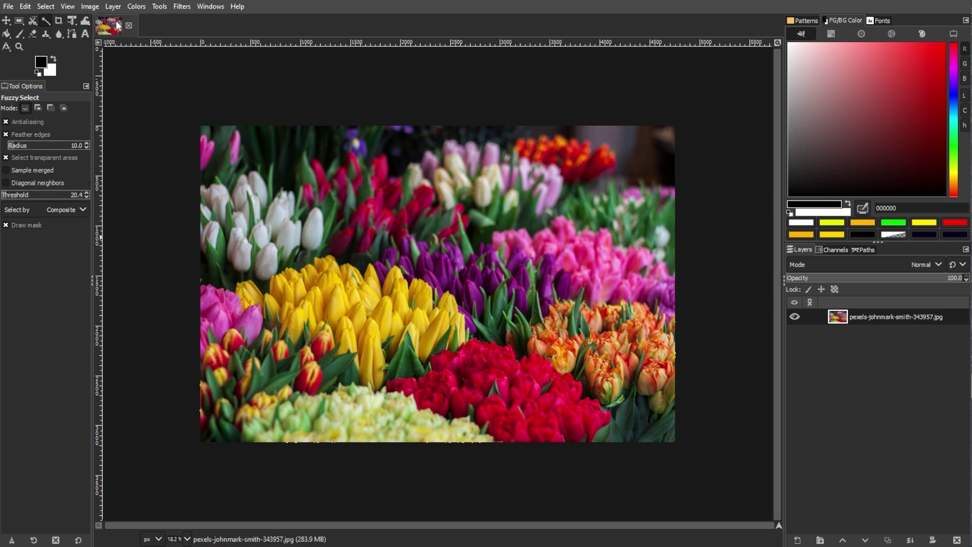
{"action": "right_click", "coordinate": [44, 24]}
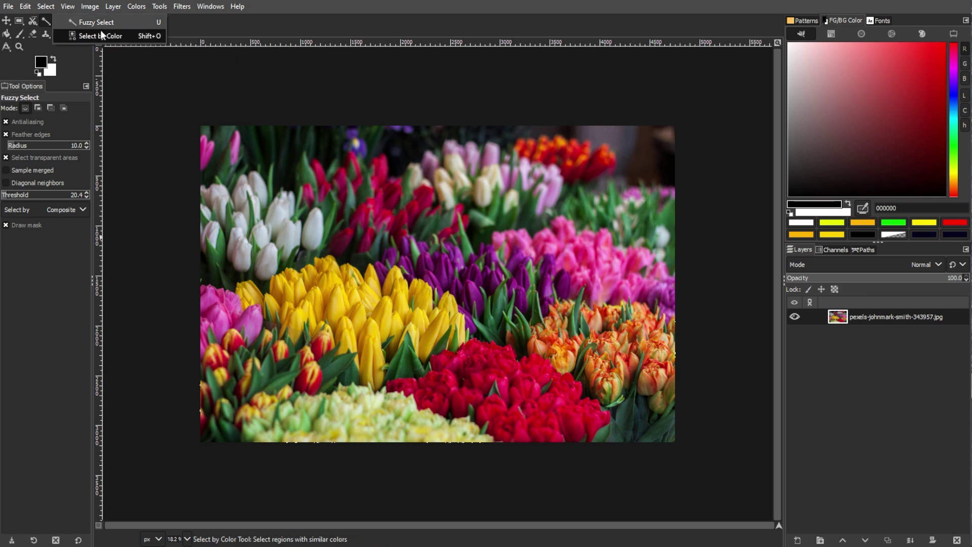
- Fuzzy-select several spots on the yellow tulips, ending with part of one tulip
{"action": "left_click", "coordinate": [103, 25]}
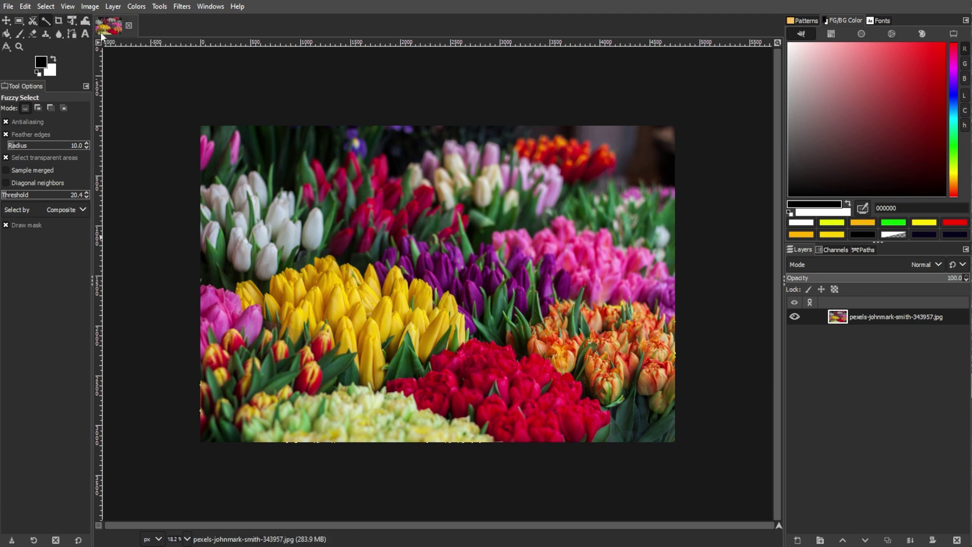
{"action": "left_click", "coordinate": [338, 299]}
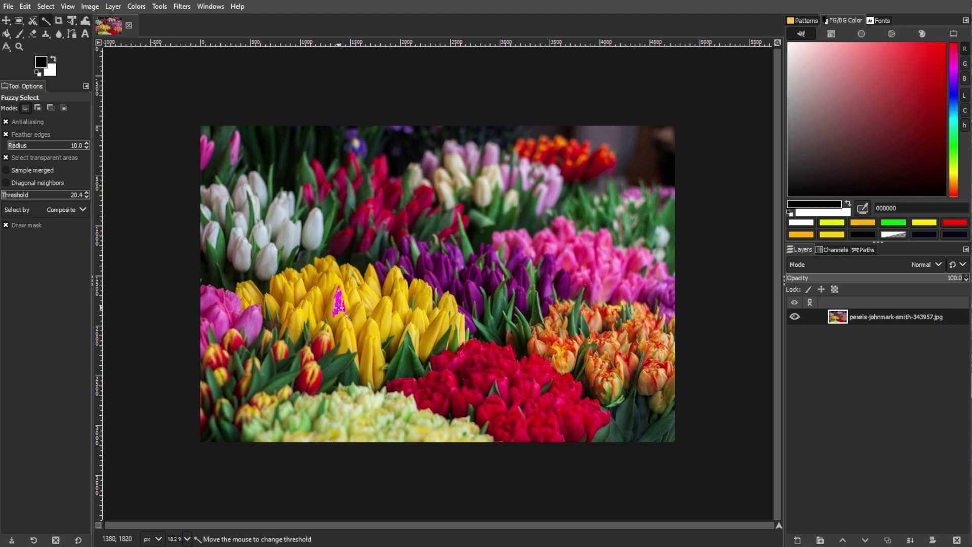
{"action": "left_click", "coordinate": [349, 304]}
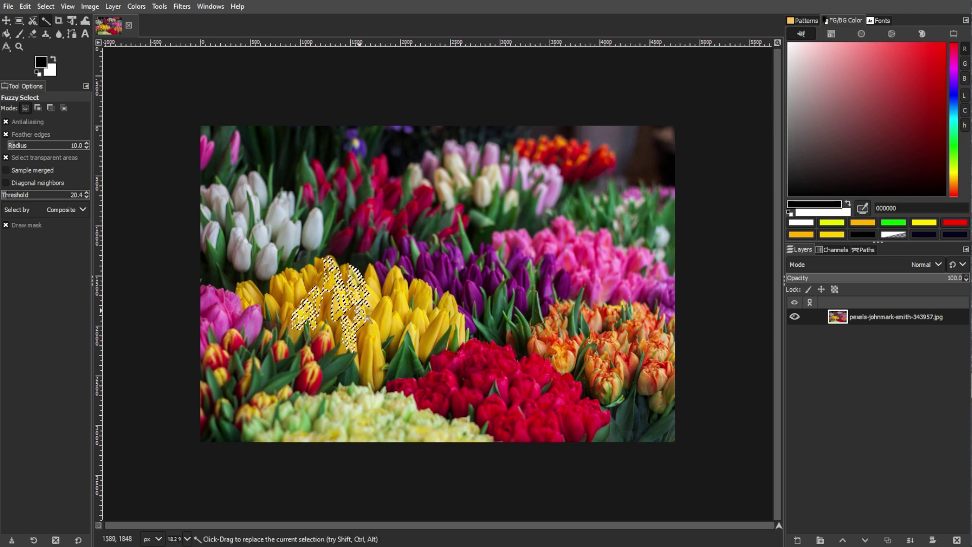
{"action": "left_click", "coordinate": [369, 313]}
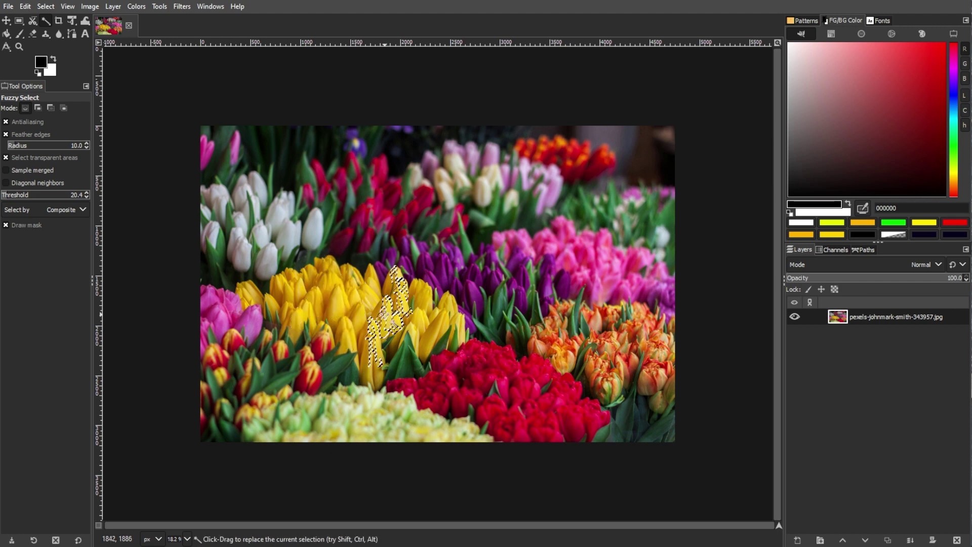
{"action": "left_click", "coordinate": [349, 311]}
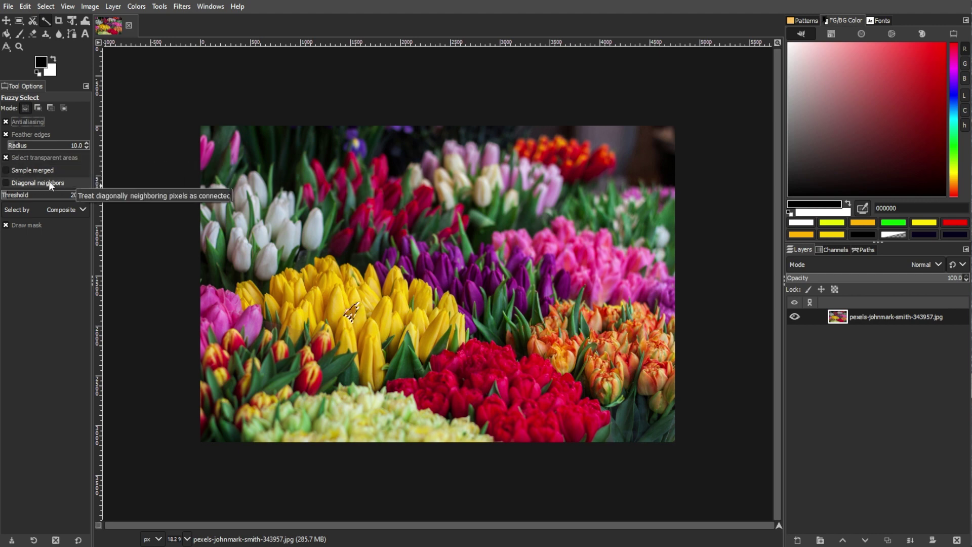
- Select the yellow tulip bed with Threshold at 30.6, then review the Select by channels
{"action": "left_click_drag", "start_coordinate": [56, 201], "coordinate": [27, 196]}
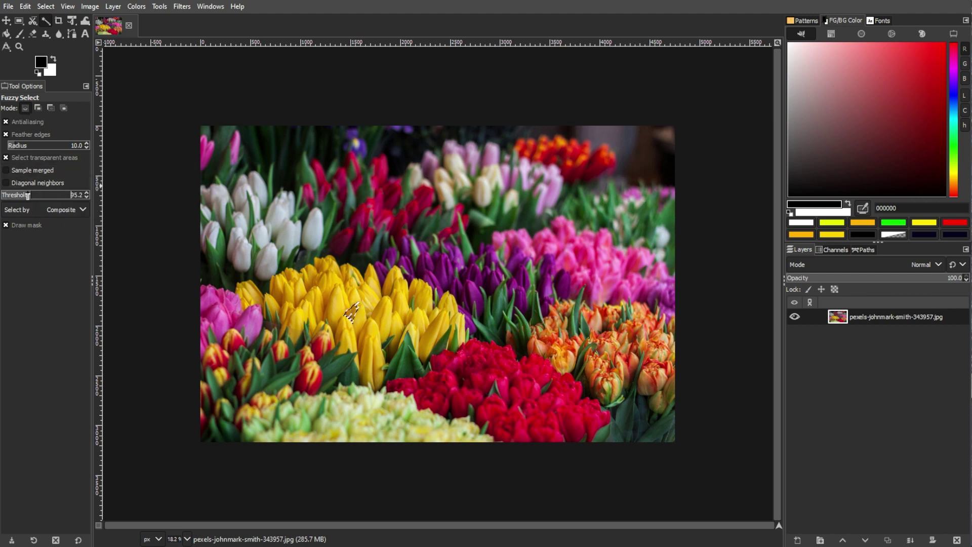
{"action": "left_click_drag", "start_coordinate": [351, 312], "coordinate": [394, 312]}
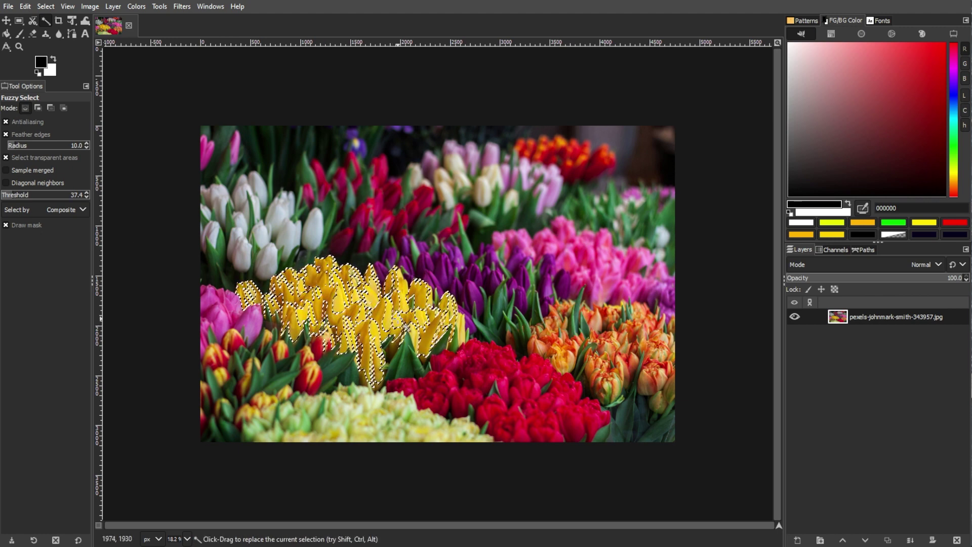
{"action": "left_click", "coordinate": [47, 197]}
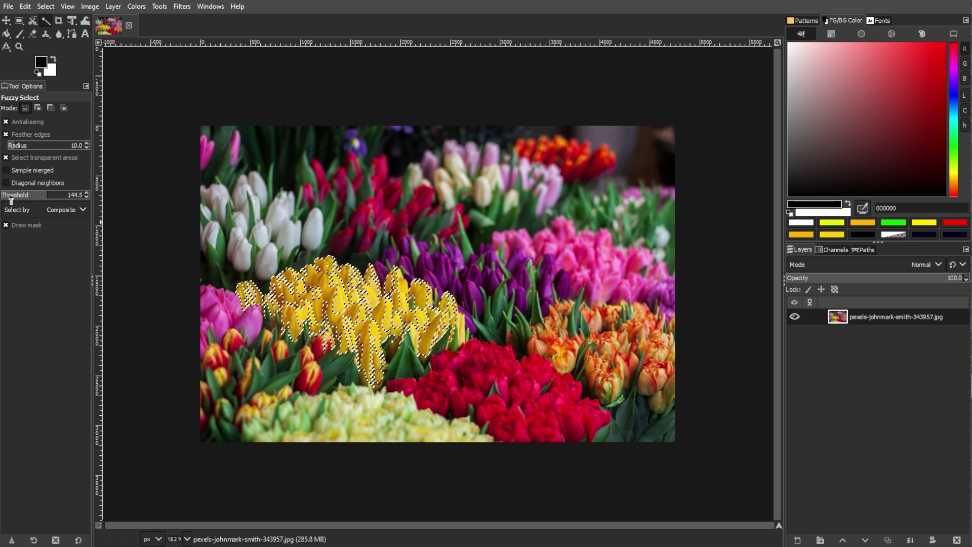
{"action": "left_click", "coordinate": [12, 197]}
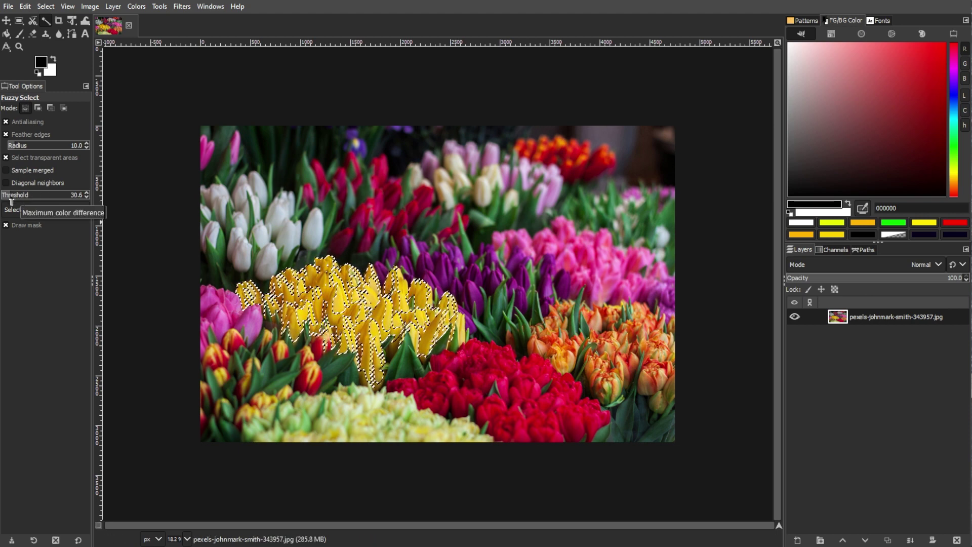
{"action": "left_click", "coordinate": [36, 211]}
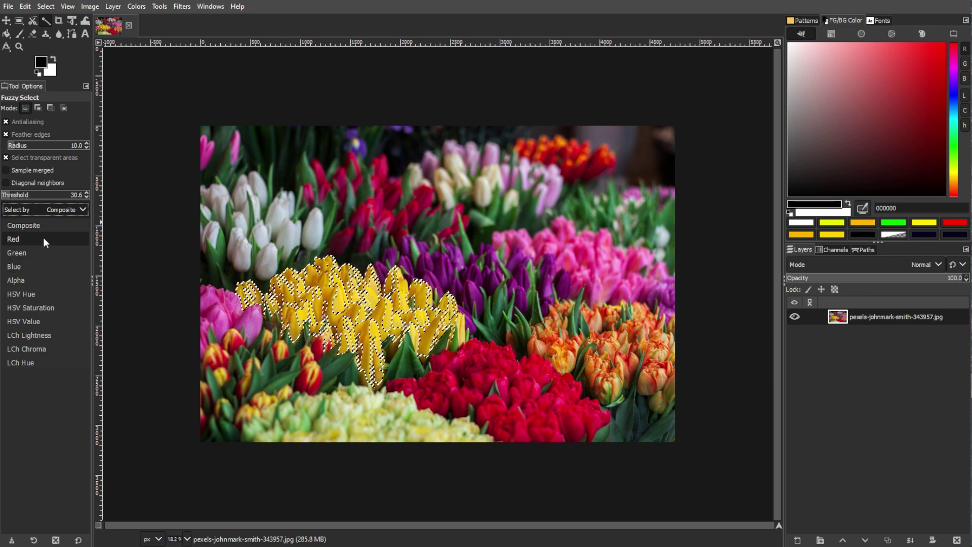
- Keep Composite as the Select by channel and close the dropdown
{"action": "left_click", "coordinate": [60, 212]}
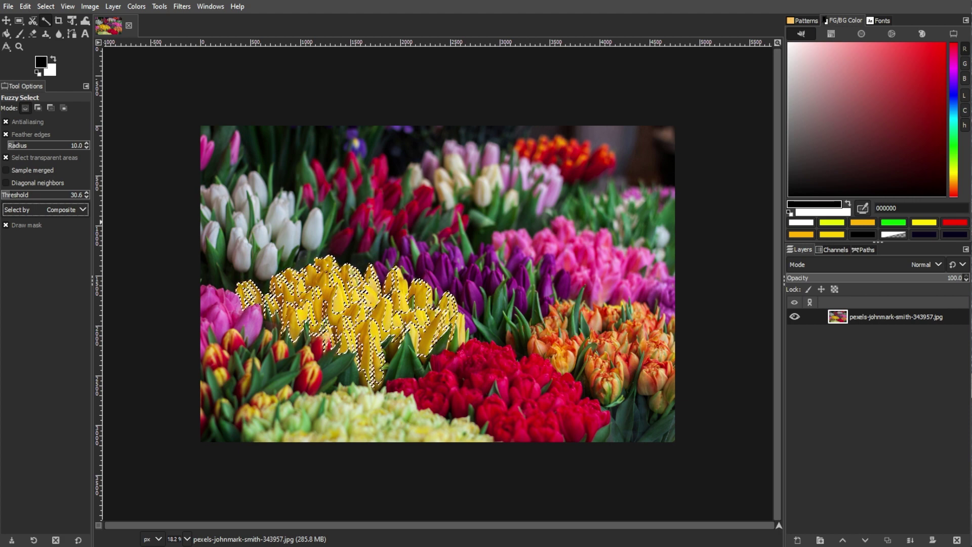
- Try fuzzy selections on the purple and yellow tulips, clearing each with Select None
{"action": "left_click_drag", "start_coordinate": [472, 271], "coordinate": [537, 284]}
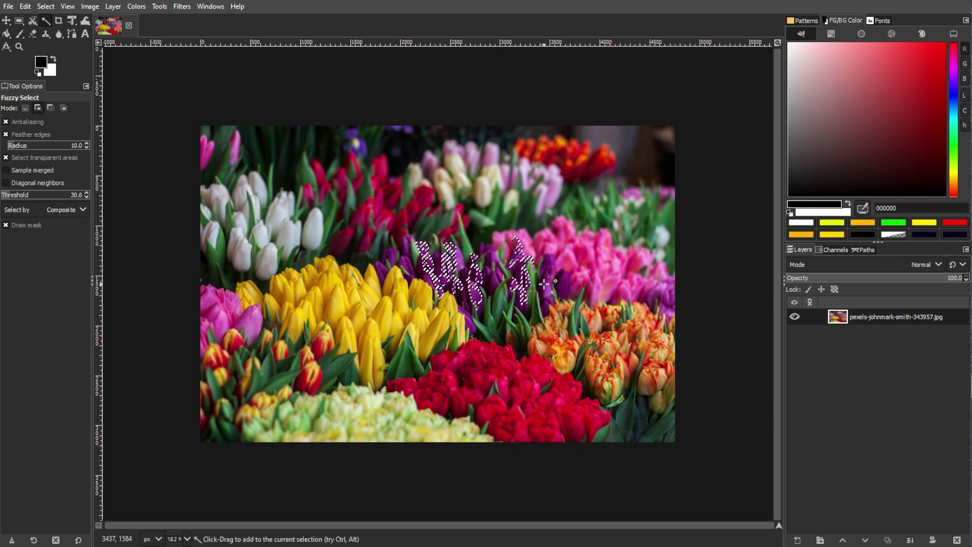
{"action": "left_click_drag", "start_coordinate": [365, 297], "coordinate": [349, 296]}
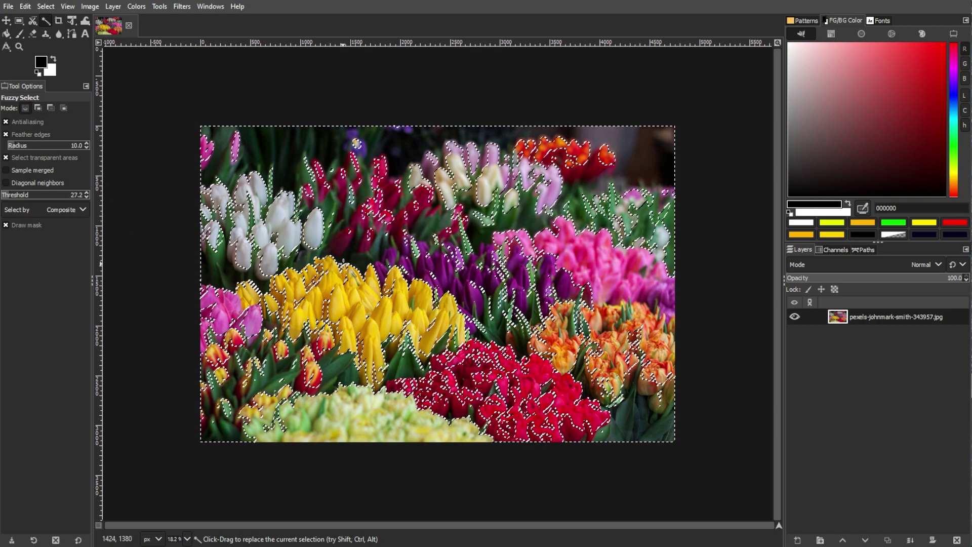
{"action": "key", "text": "ctrl+shift+a"}
{"action": "left_click_drag", "start_coordinate": [424, 318], "coordinate": [419, 319]}
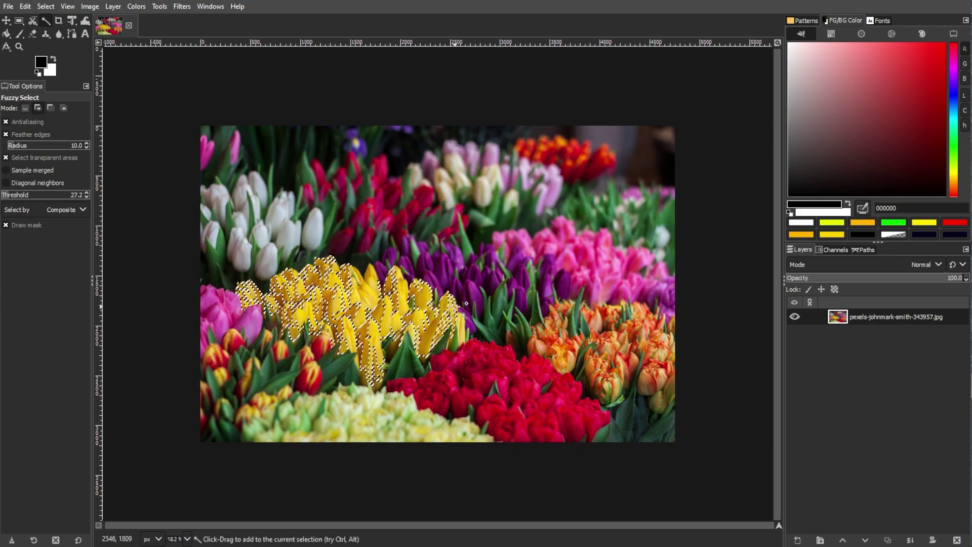
{"action": "mouse_move", "coordinate": [383, 270]}
{"action": "left_mouse_down"}
{"action": "mouse_move", "coordinate": [463, 327]}
{"action": "mouse_move", "coordinate": [449, 357]}
{"action": "left_mouse_up"}
{"action": "key", "text": "ctrl+shift+a"}
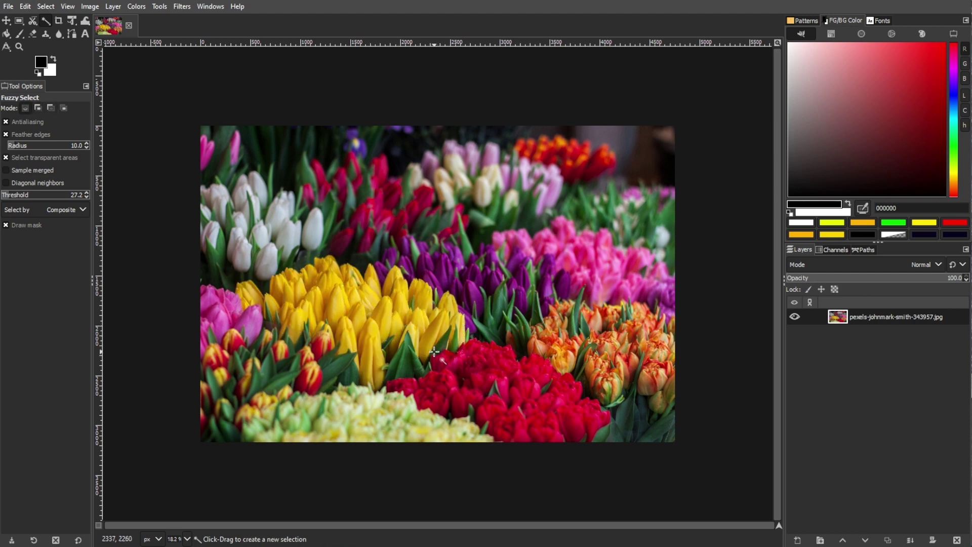
{"action": "mouse_move", "coordinate": [45, 21]}
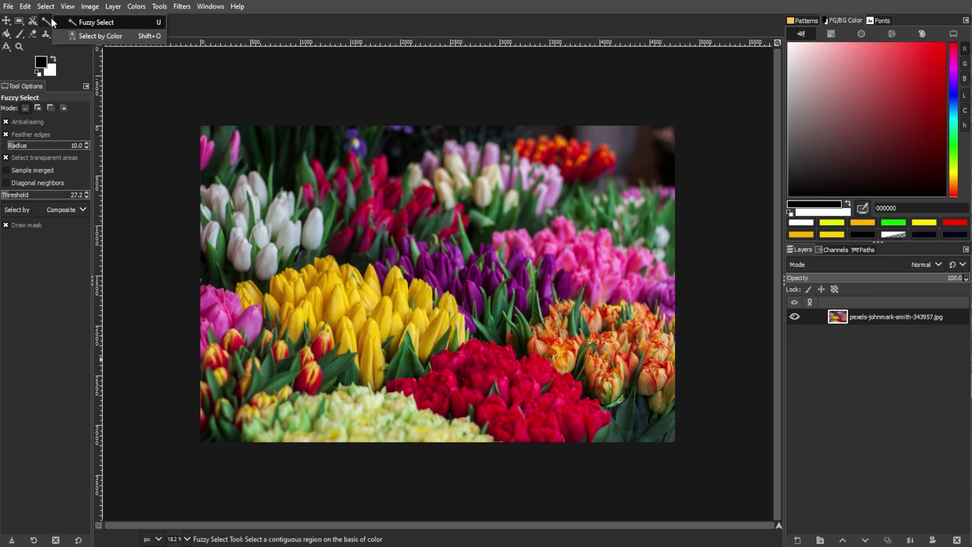
- Use Select by Color to select all yellow-like tulips, then lower the threshold
{"action": "left_click", "coordinate": [86, 37]}
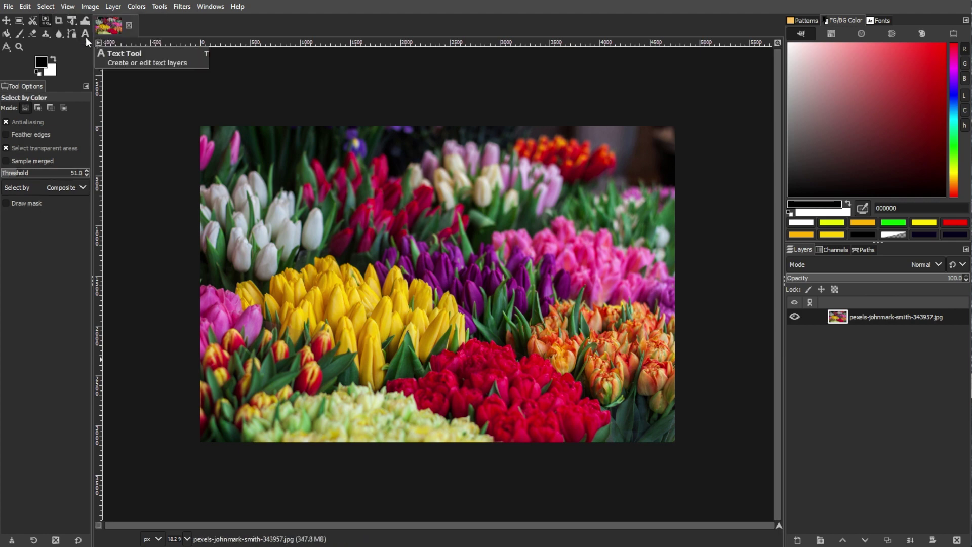
{"action": "left_click", "coordinate": [398, 299]}
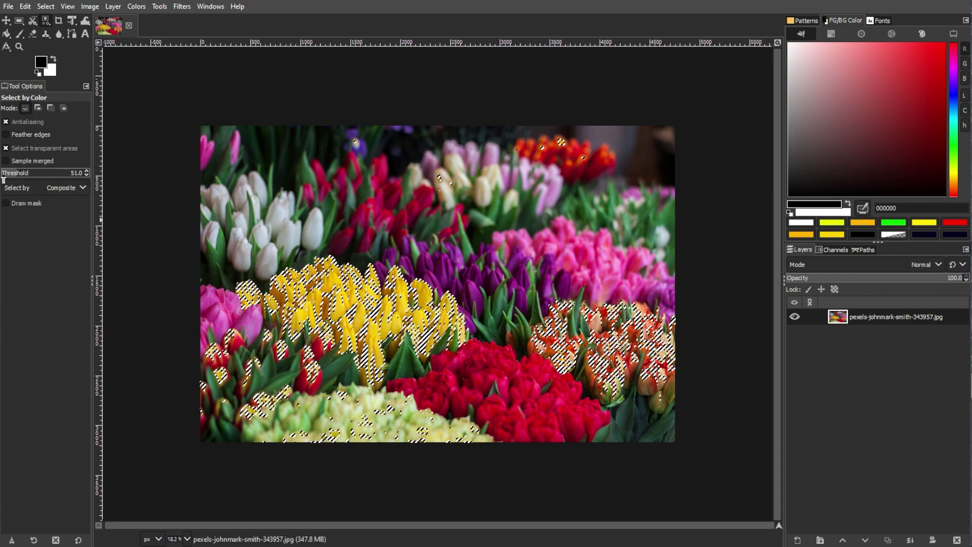
{"action": "left_click", "coordinate": [19, 172]}
- Sample white, pink, pale and orange tulips with Select by Color at varying tolerance
{"action": "left_click", "coordinate": [308, 224]}
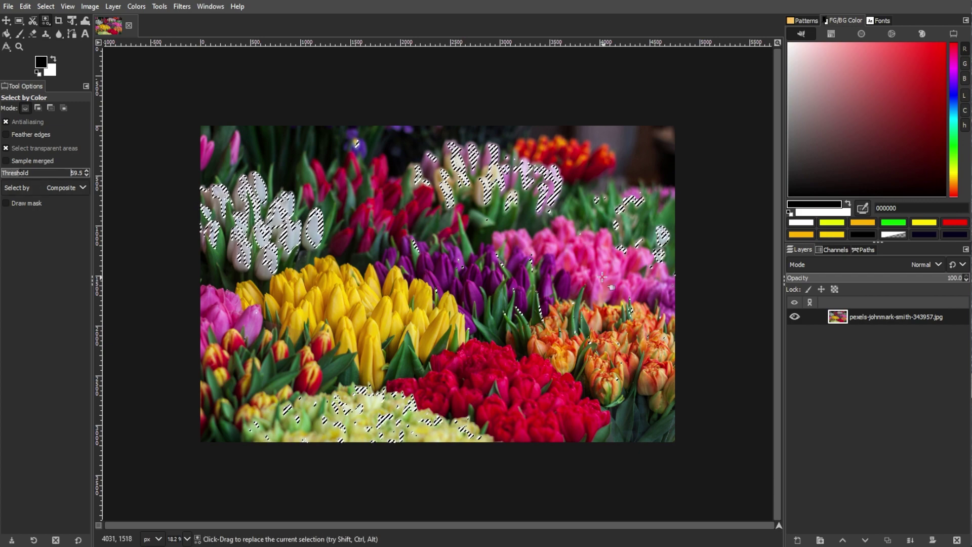
{"action": "left_click_drag", "start_coordinate": [304, 229], "coordinate": [545, 254]}
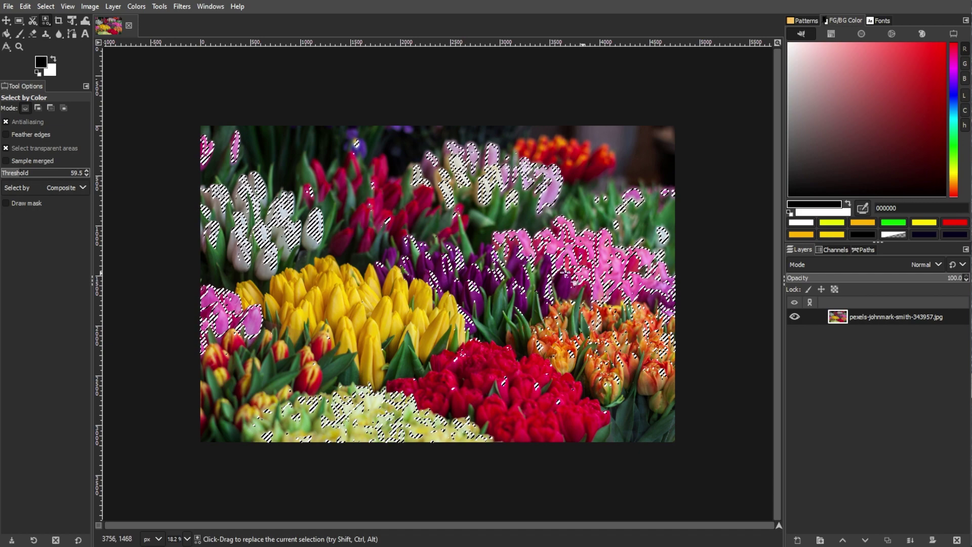
{"action": "left_click", "coordinate": [600, 342]}
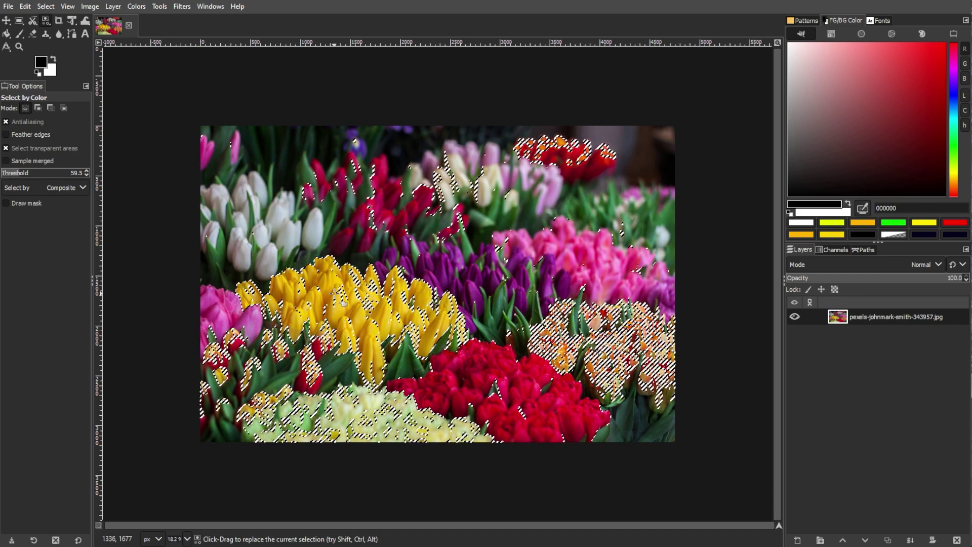
{"action": "left_click", "coordinate": [564, 195]}
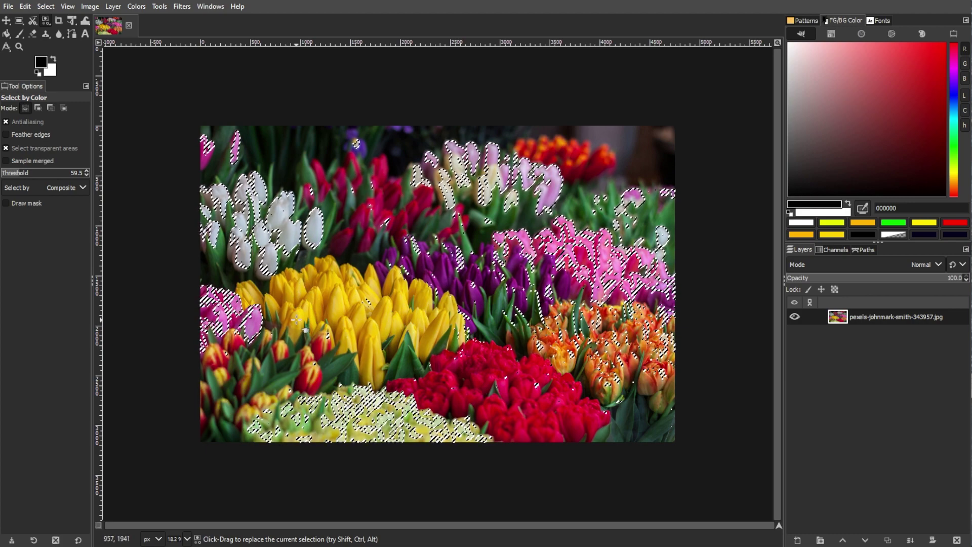
- Select the red and pink tulips by color, then invert the selection
{"action": "left_click", "coordinate": [289, 303]}
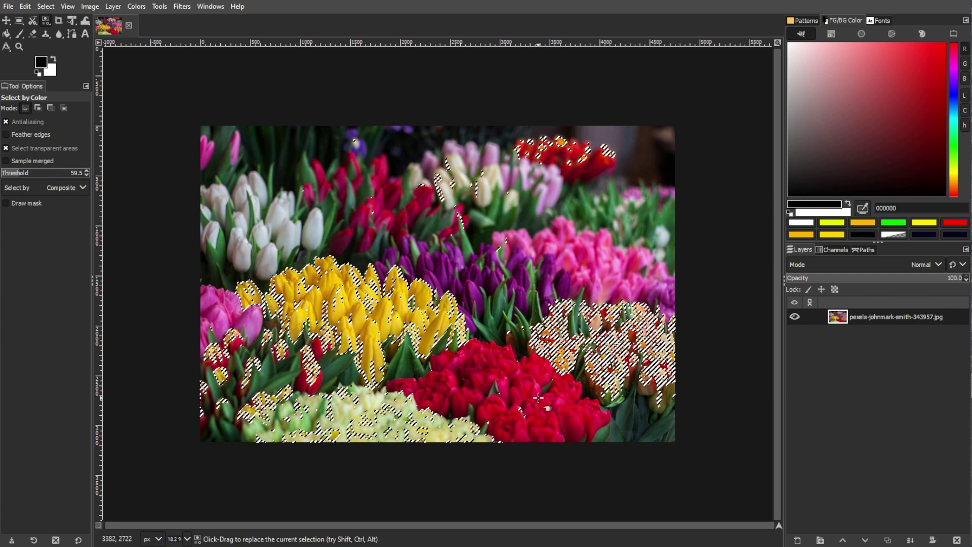
{"action": "mouse_move", "coordinate": [410, 342]}
{"action": "left_mouse_down"}
{"action": "mouse_move", "coordinate": [539, 395]}
{"action": "mouse_move", "coordinate": [653, 215]}
{"action": "left_mouse_up"}
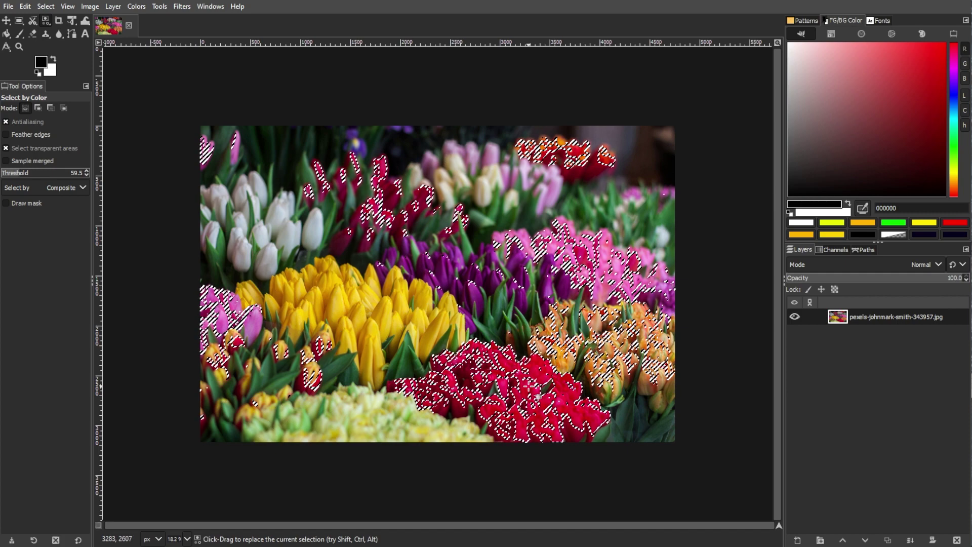
{"action": "key", "text": "ctrl+i"}
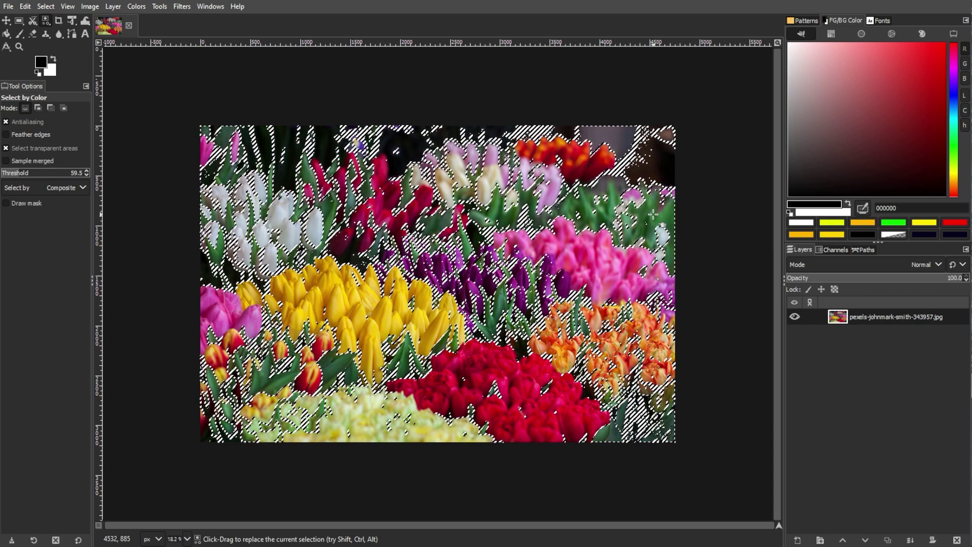